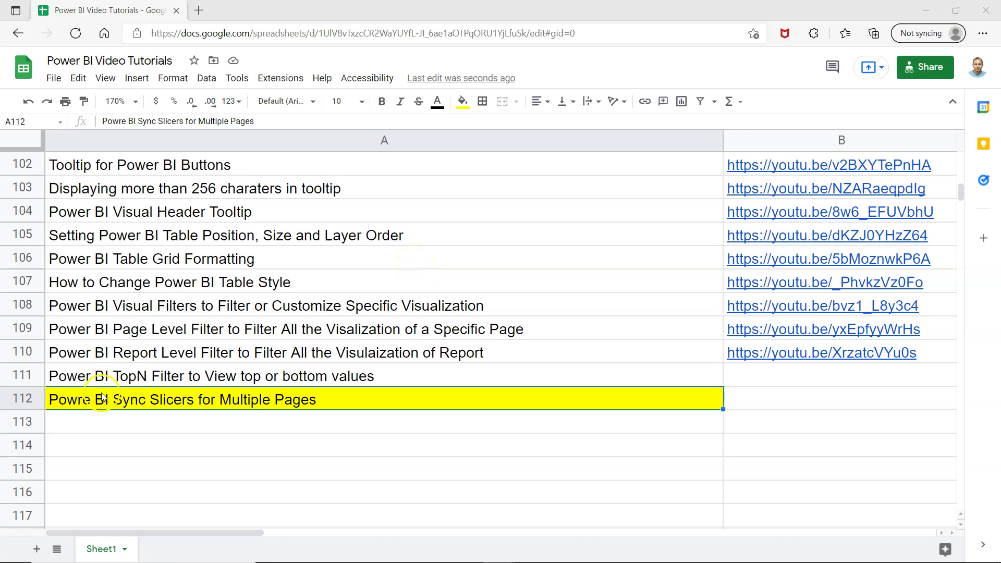
# Step: Correct 'Powre' to 'Power' in the A112 title and commit the edit
pyautogui.click(121, 409)
pyautogui.click(266, 405)
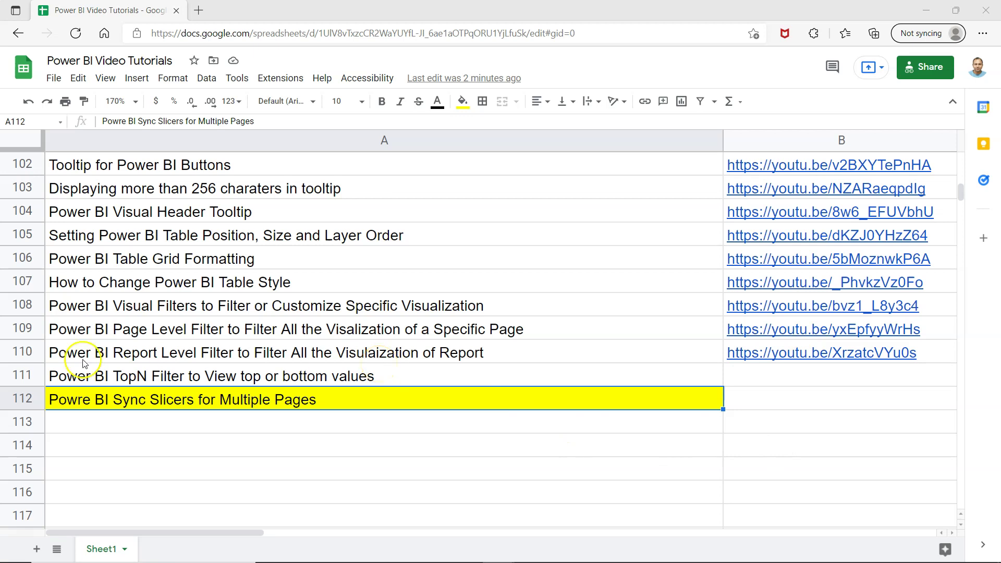
pyautogui.moveTo(121, 121); pyautogui.dragTo(173, 196)
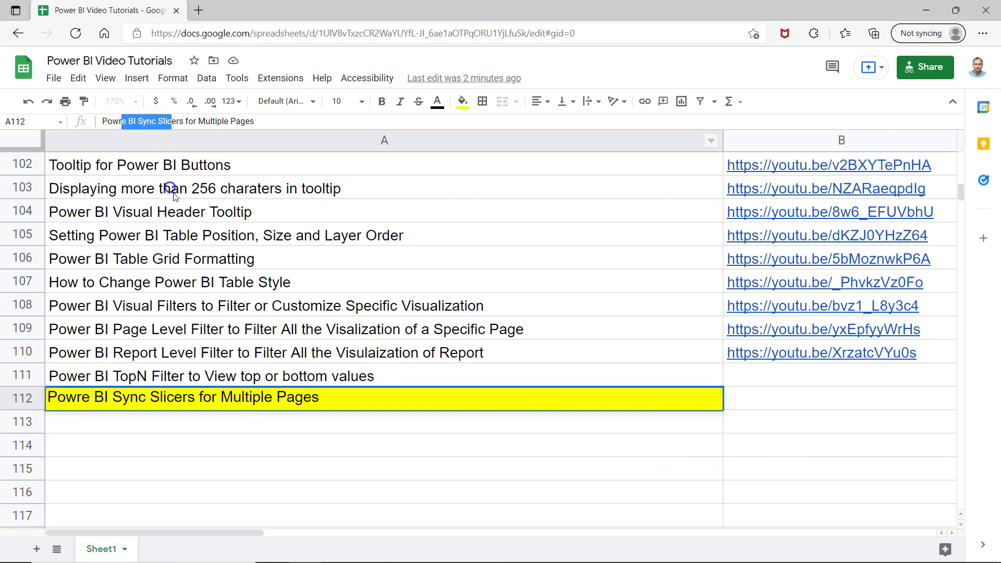
pyautogui.press('Left')
pyautogui.press('BackSpace')
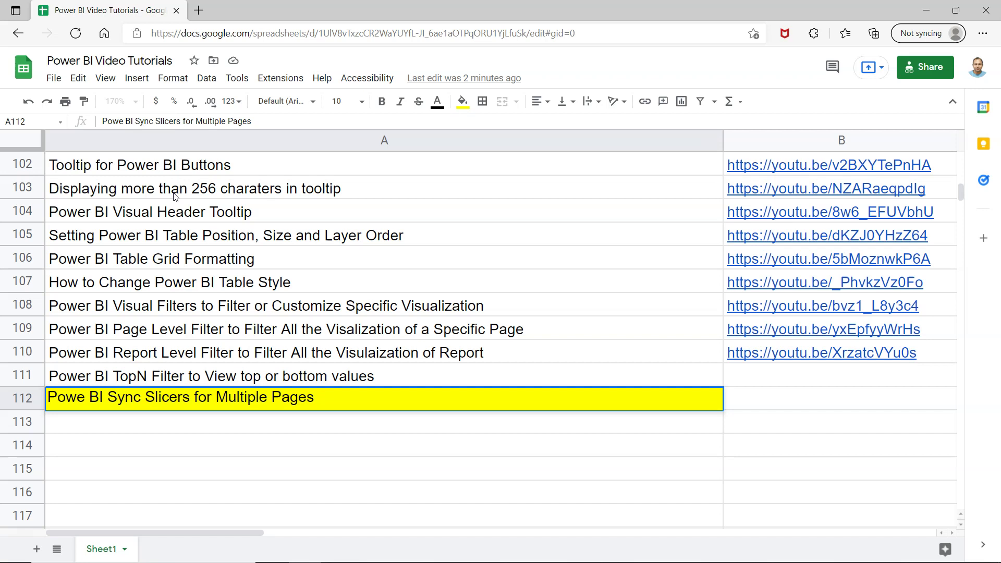
pyautogui.write('r')
pyautogui.press('Tab')
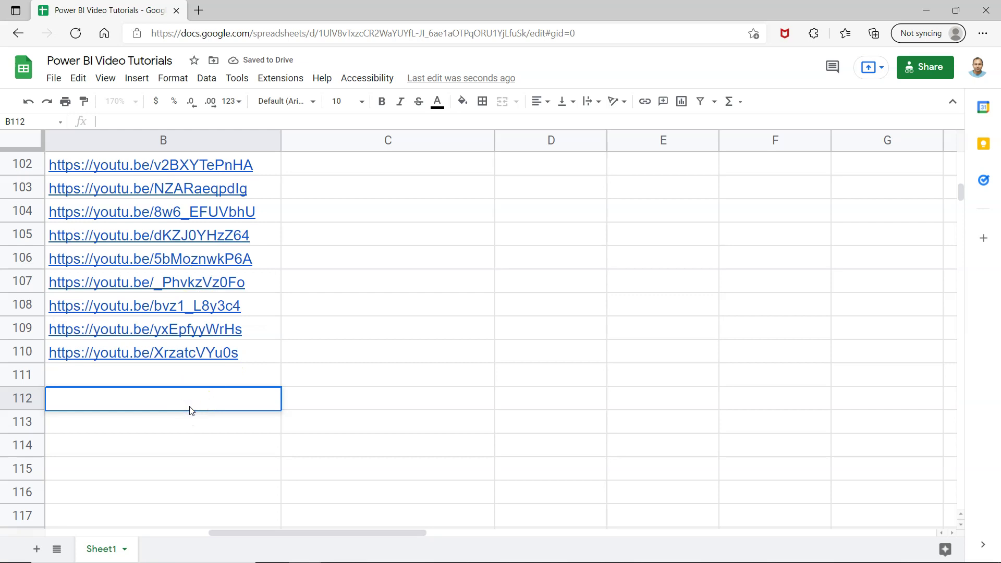
# Step: Reselect the corrected A112 title, move below it, and switch to Power BI Desktop
pyautogui.moveTo(257, 533); pyautogui.dragTo(90, 530)
pyautogui.click(320, 399)
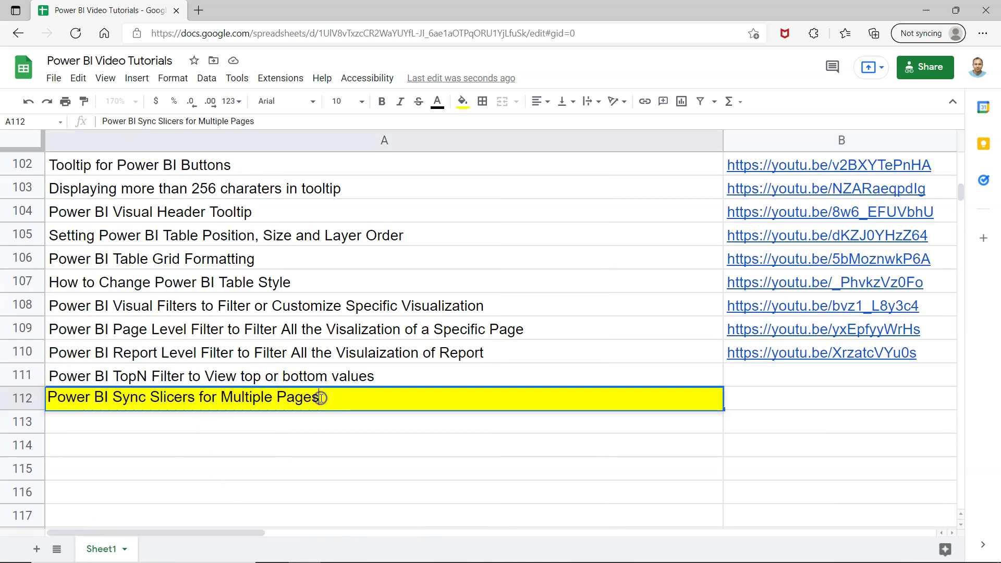
pyautogui.click(368, 424)
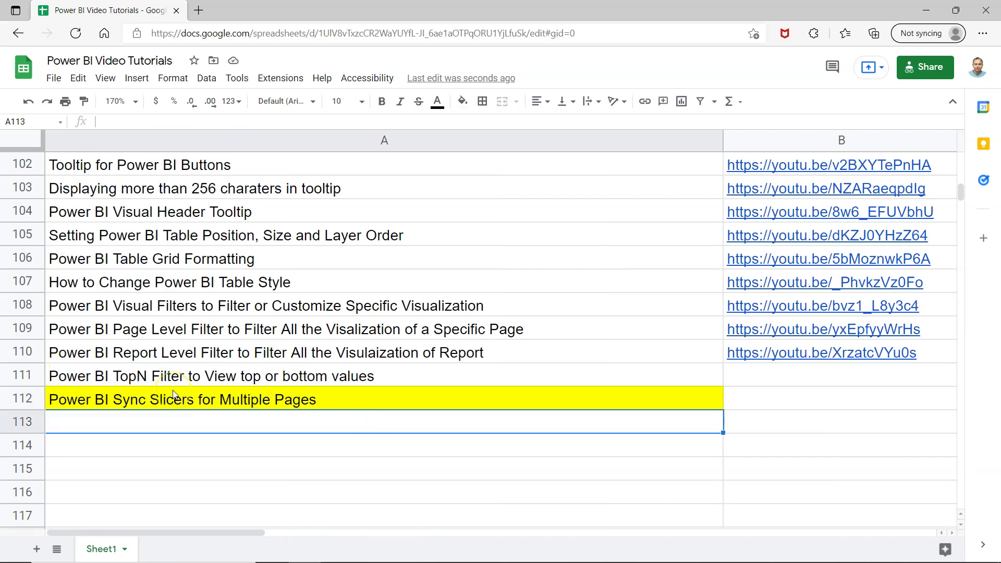
pyautogui.hotkey('alt', 'Tab')
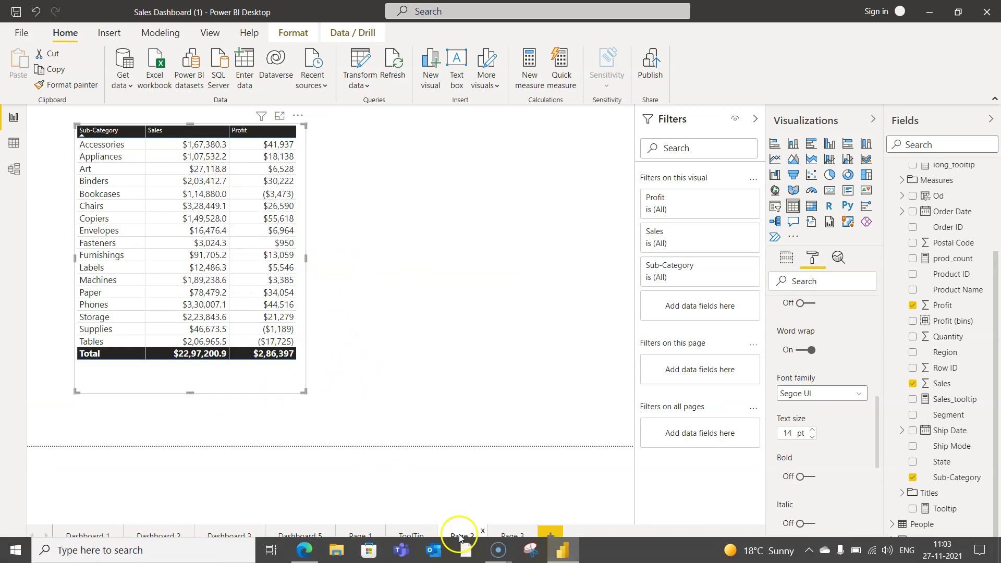
# Step: On Page 3, select the Sub-Category table and expand its Values formatting settings
pyautogui.click(511, 536)
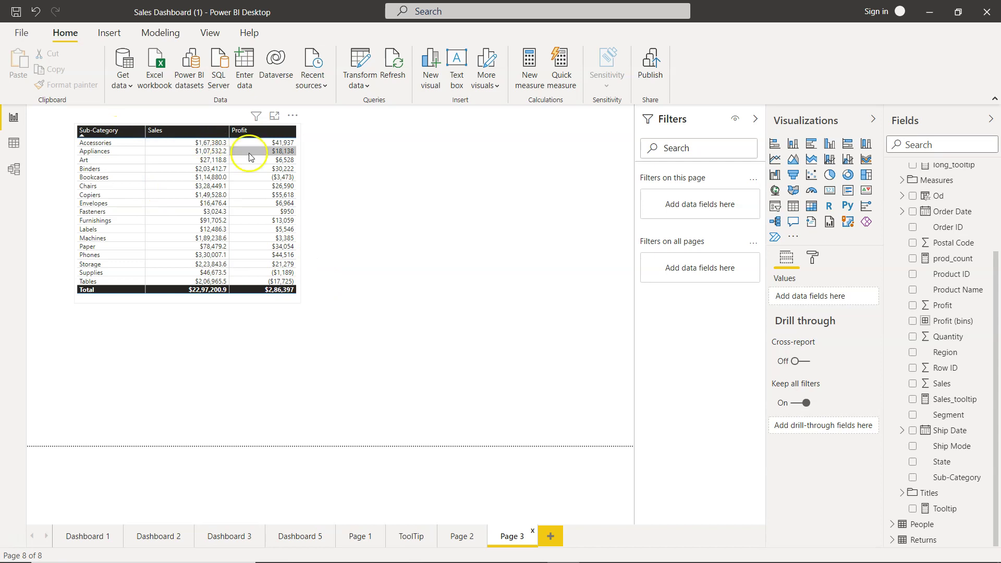
pyautogui.click(294, 176)
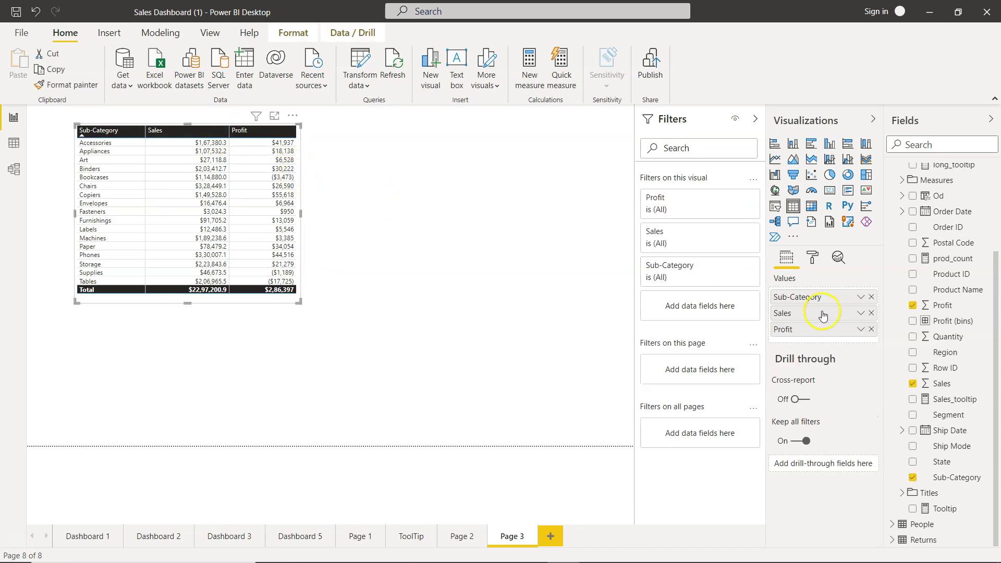
pyautogui.click(812, 257)
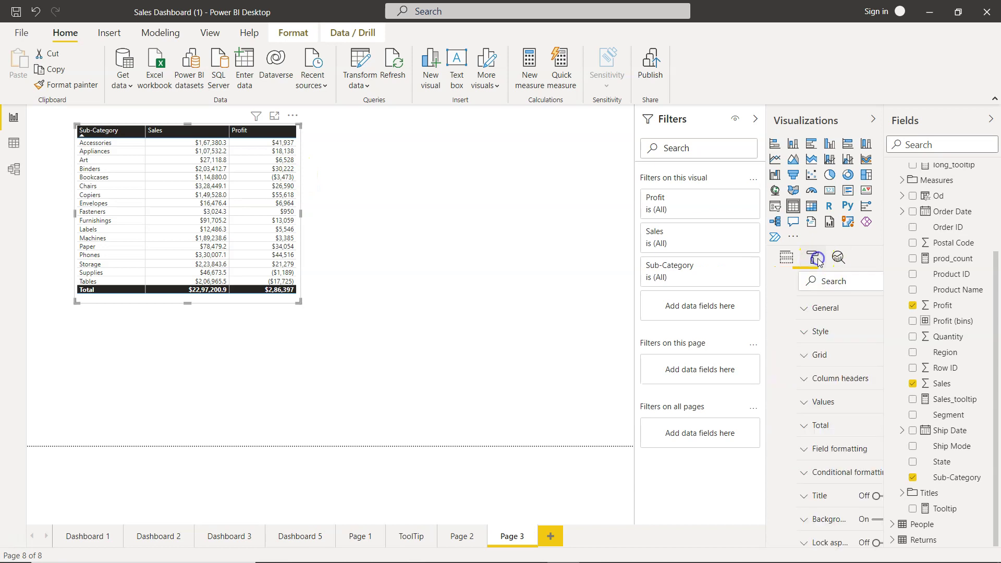
pyautogui.click(793, 402)
pyautogui.scroll(-3, 798, 443)
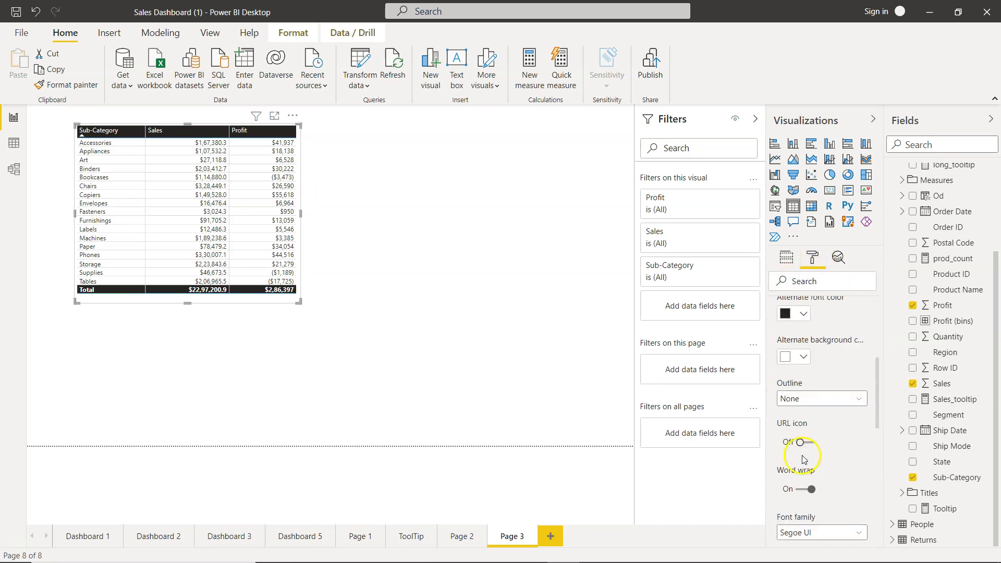
pyautogui.scroll(-3, 803, 458)
# Step: Raise the table's value text to 17 pt, enlarge the visual, and go back to Page 2
pyautogui.click(811, 418)
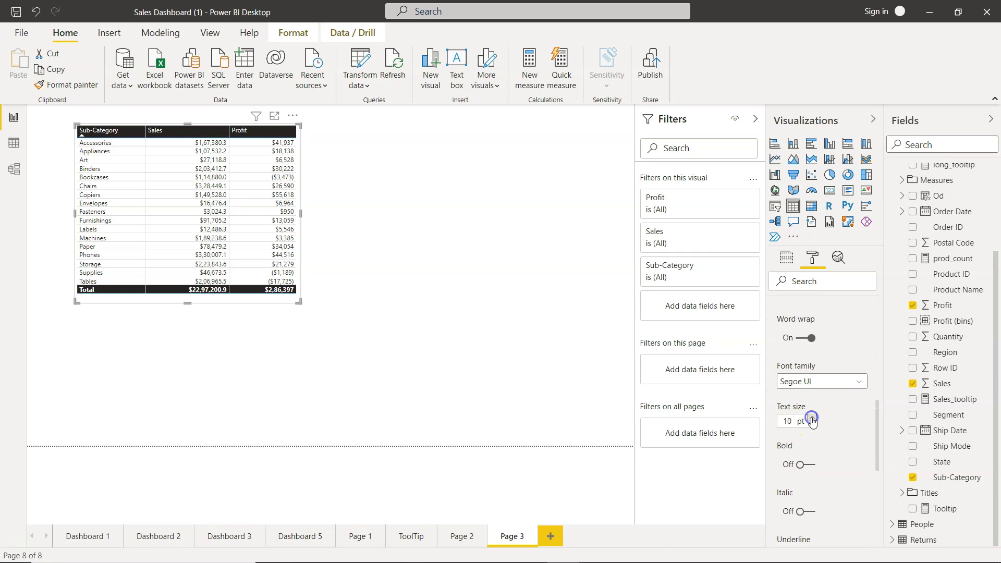
pyautogui.click(811, 418)
pyautogui.click(812, 418)
pyautogui.click(812, 418)
pyautogui.click(811, 418)
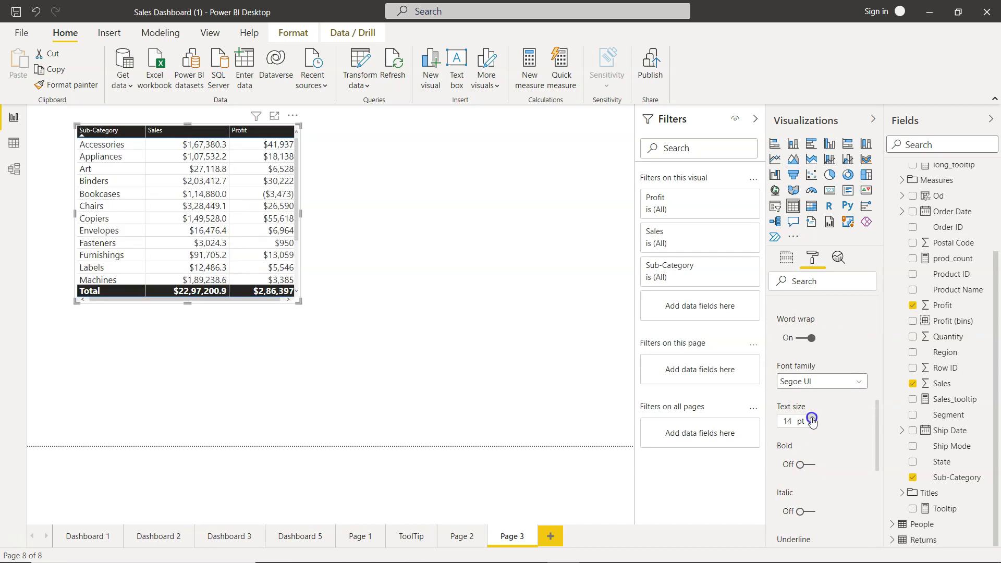
pyautogui.click(812, 418)
pyautogui.click(811, 418)
pyautogui.click(812, 418)
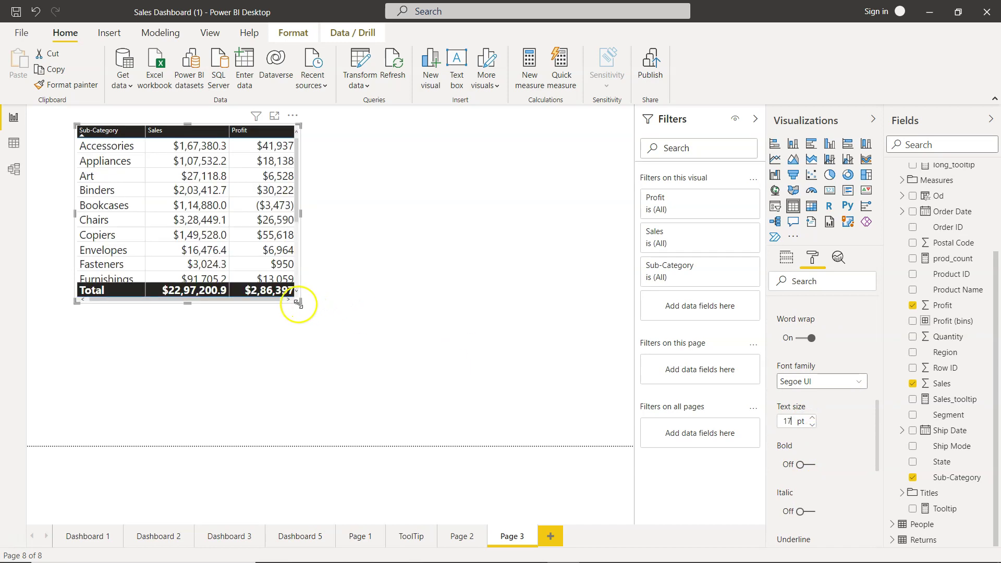
pyautogui.moveTo(298, 303); pyautogui.dragTo(439, 399)
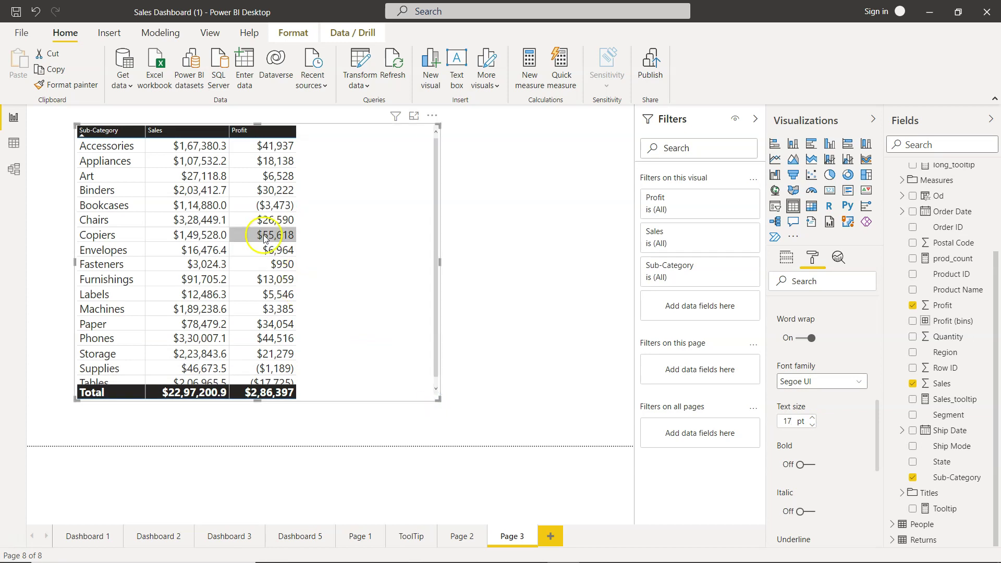
pyautogui.click(454, 536)
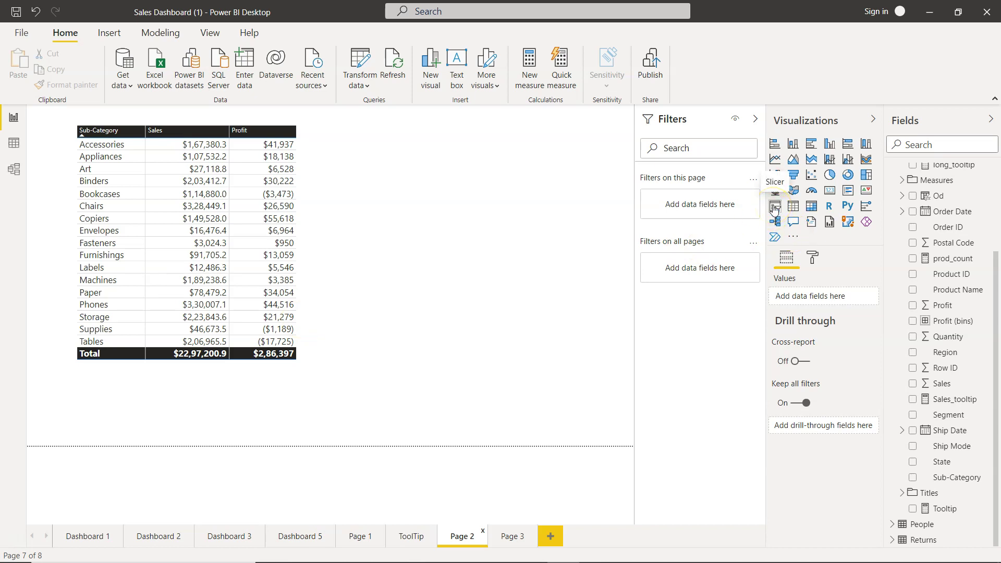
# Step: Add a slicer to Page 2 and put the Category field in it
pyautogui.click(774, 208)
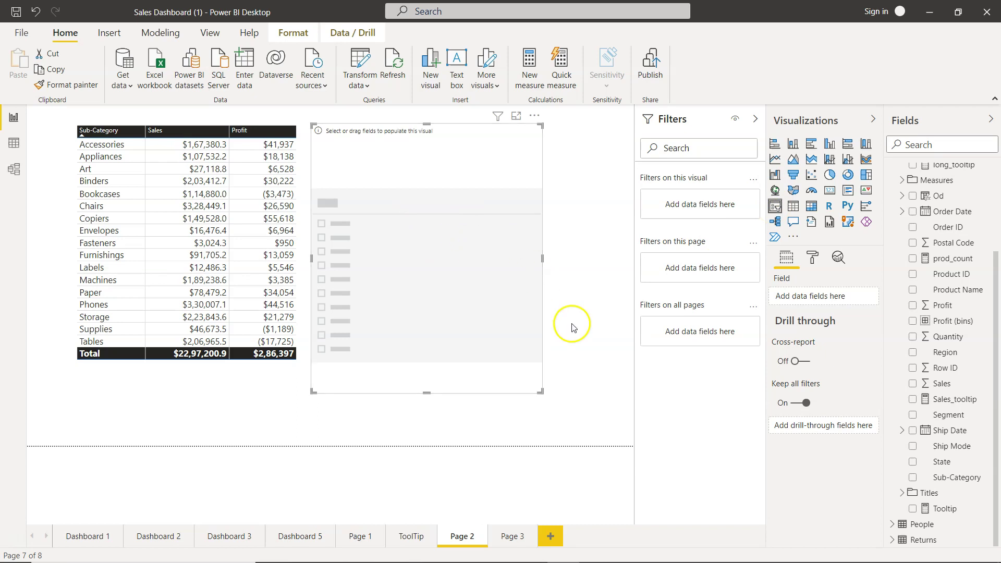
pyautogui.scroll(3, 904, 298)
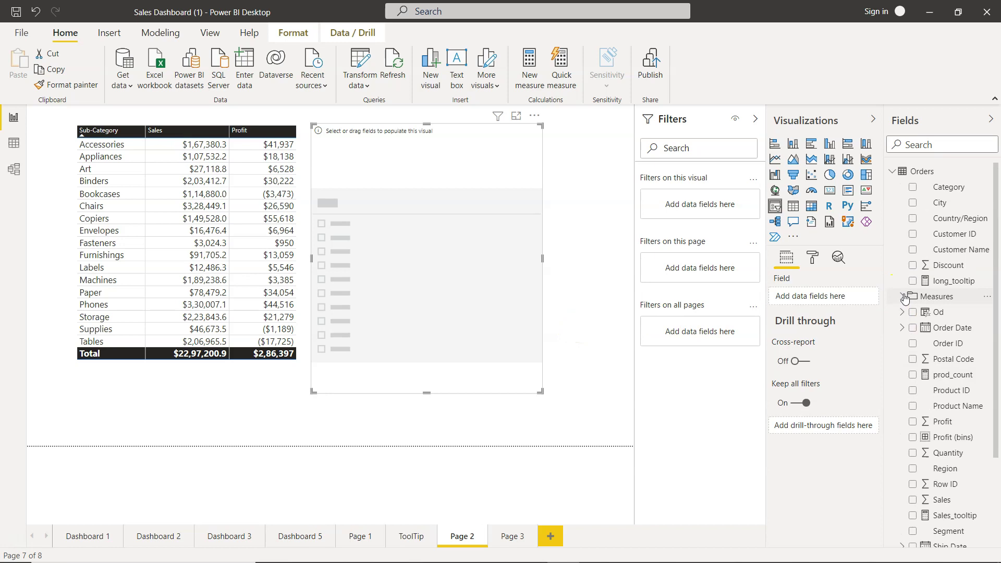
pyautogui.click(912, 188)
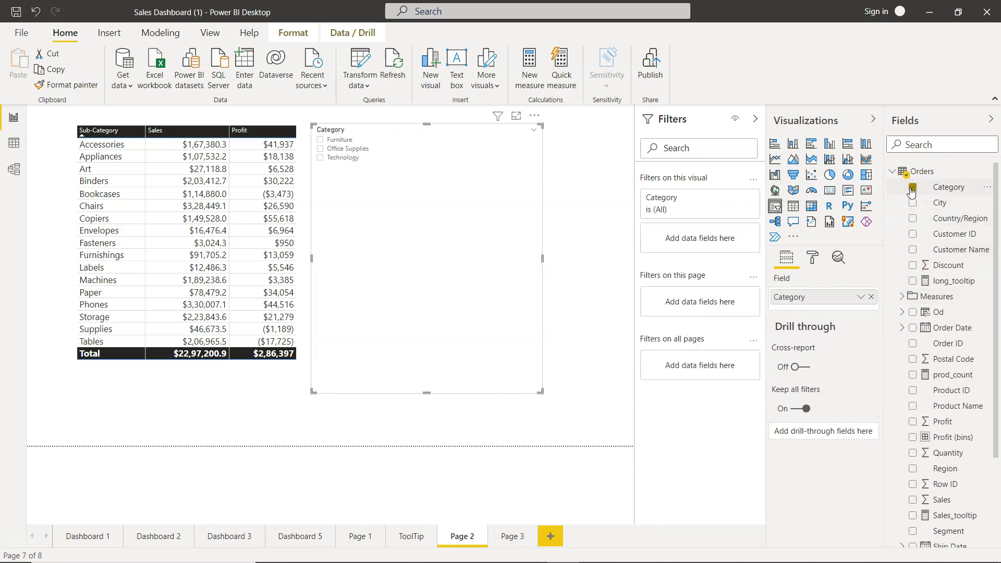
pyautogui.click(932, 188)
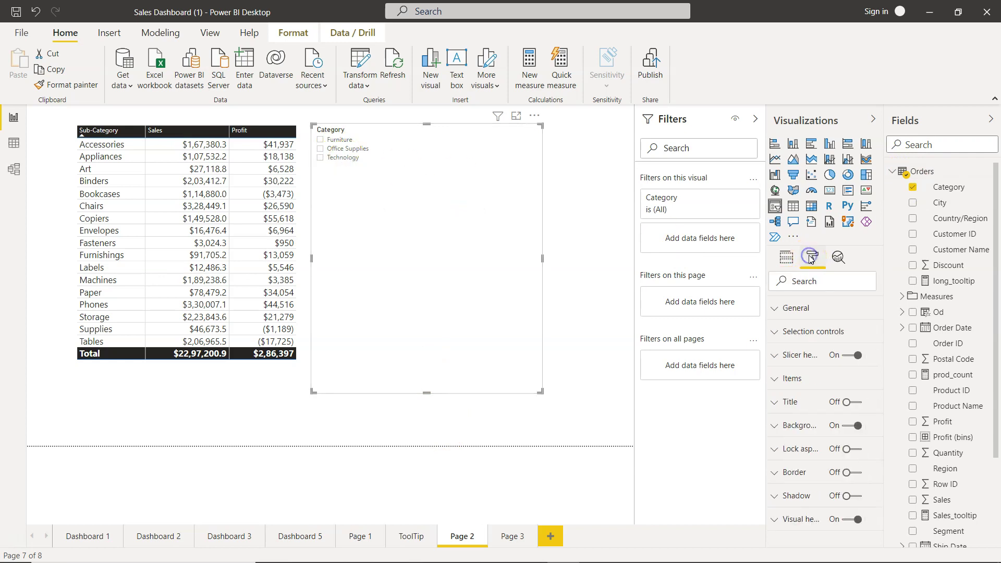
# Step: Increase the slicer's item text size to 19 pt
pyautogui.click(811, 259)
pyautogui.click(776, 383)
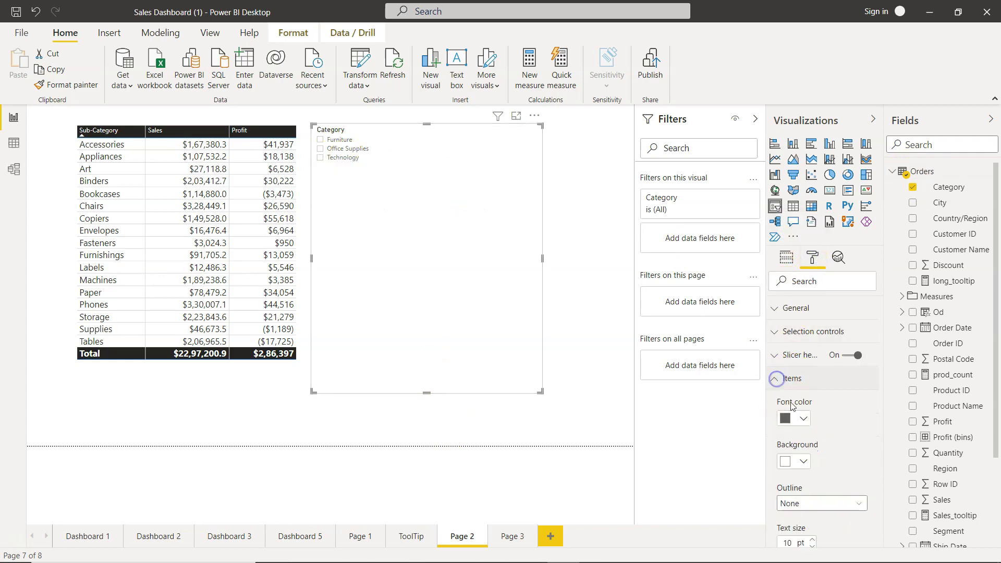
pyautogui.scroll(-2, 798, 417)
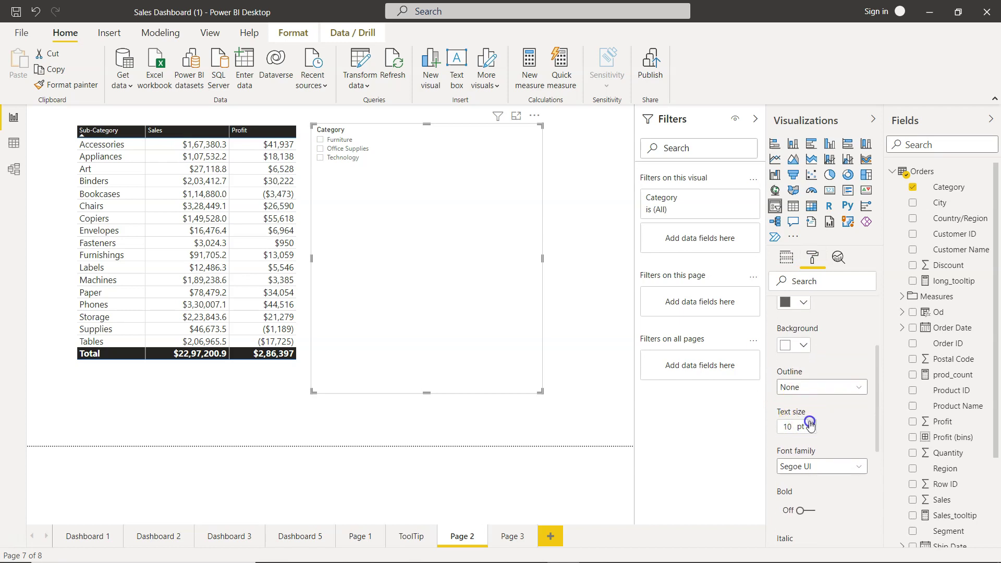
pyautogui.click(812, 423)
pyautogui.click(810, 423)
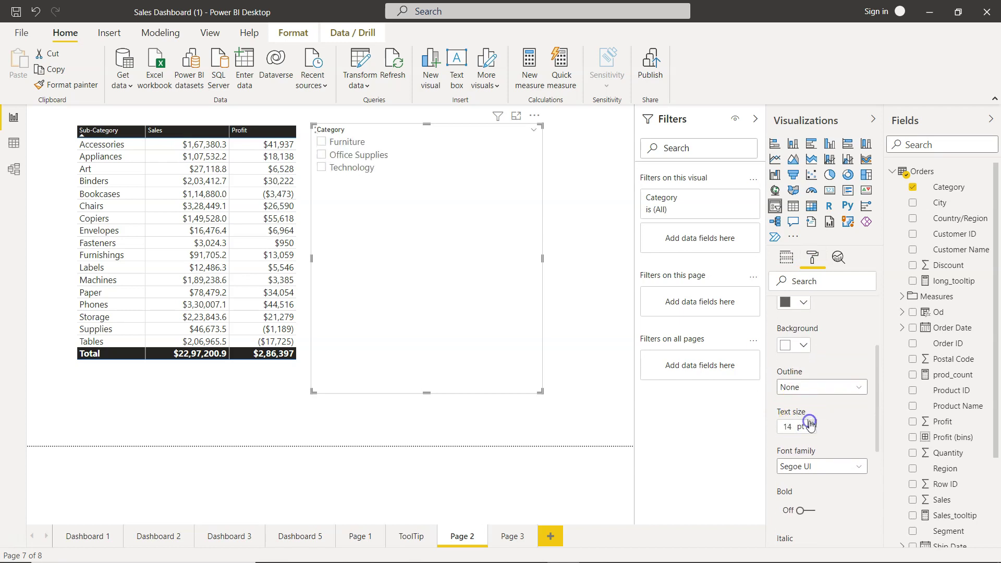
pyautogui.click(810, 423)
pyautogui.click(810, 422)
pyautogui.click(810, 422)
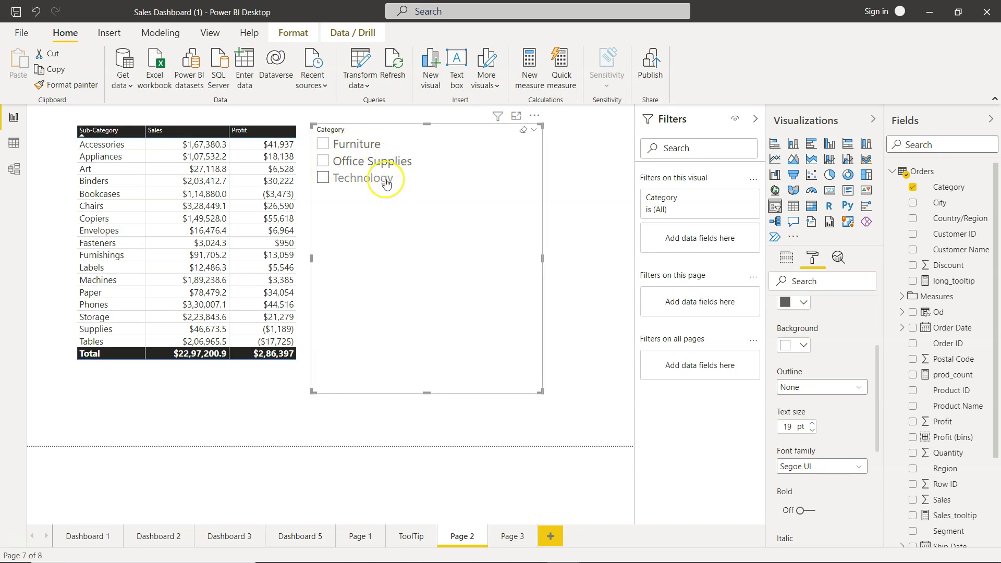
# Step: Select Furniture in Page 2's Category slicer, compare Page 3, then open the View ribbon
pyautogui.click(357, 147)
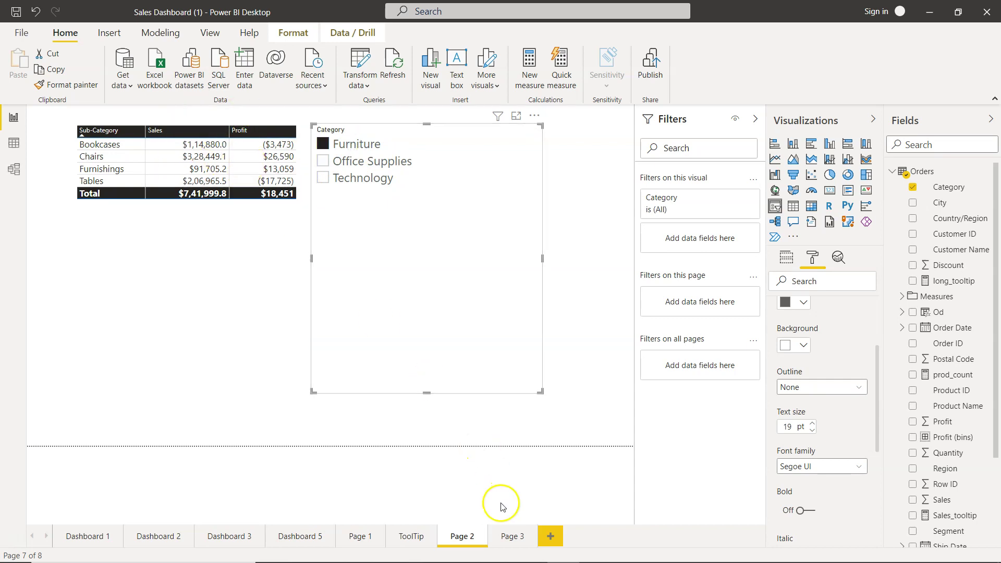
pyautogui.click(511, 536)
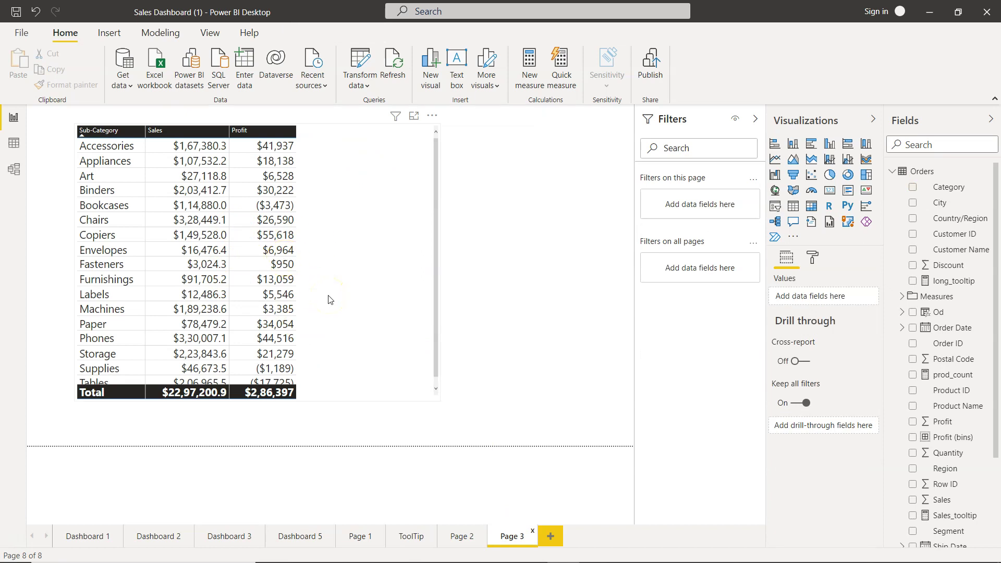
pyautogui.click(461, 537)
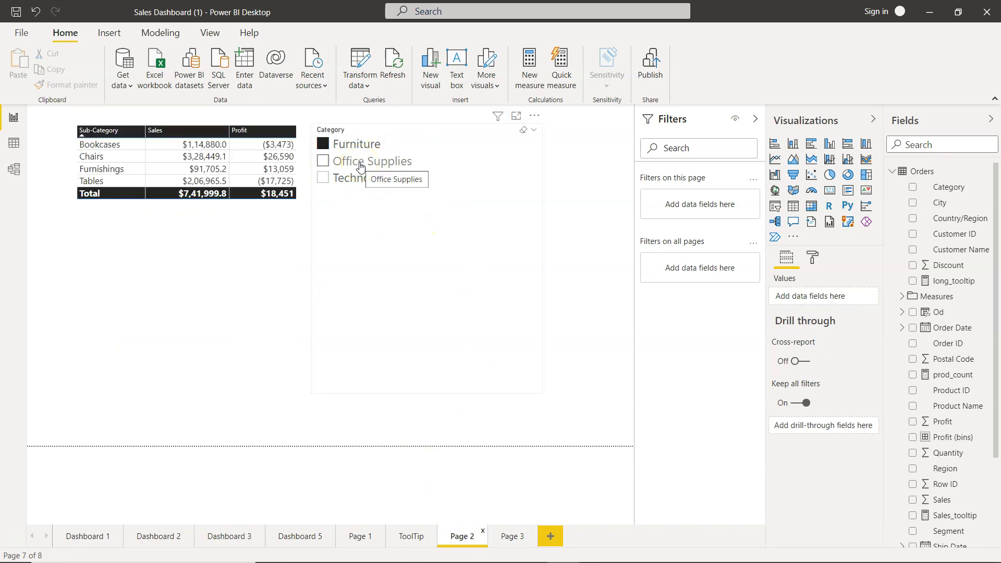
pyautogui.click(511, 537)
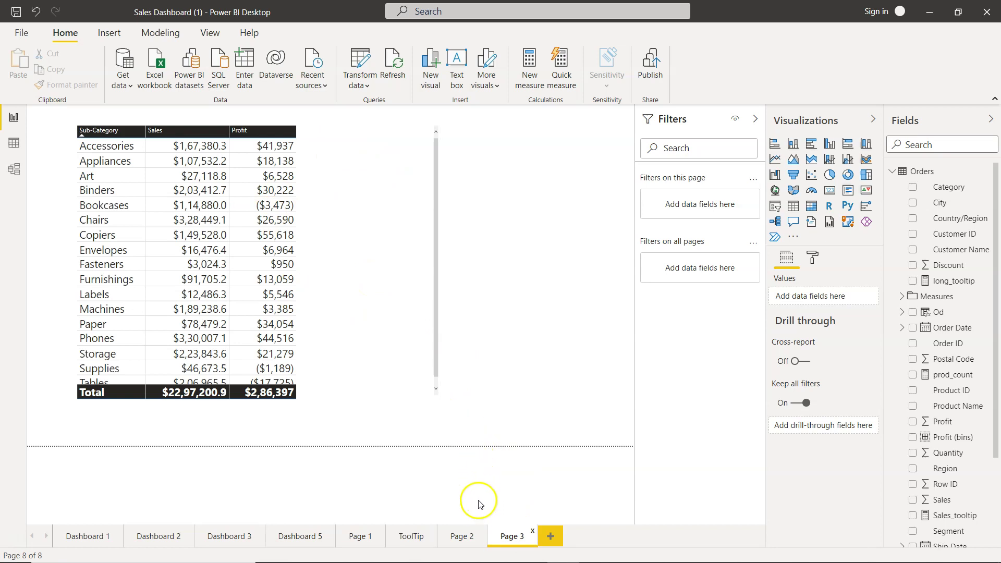
pyautogui.click(467, 535)
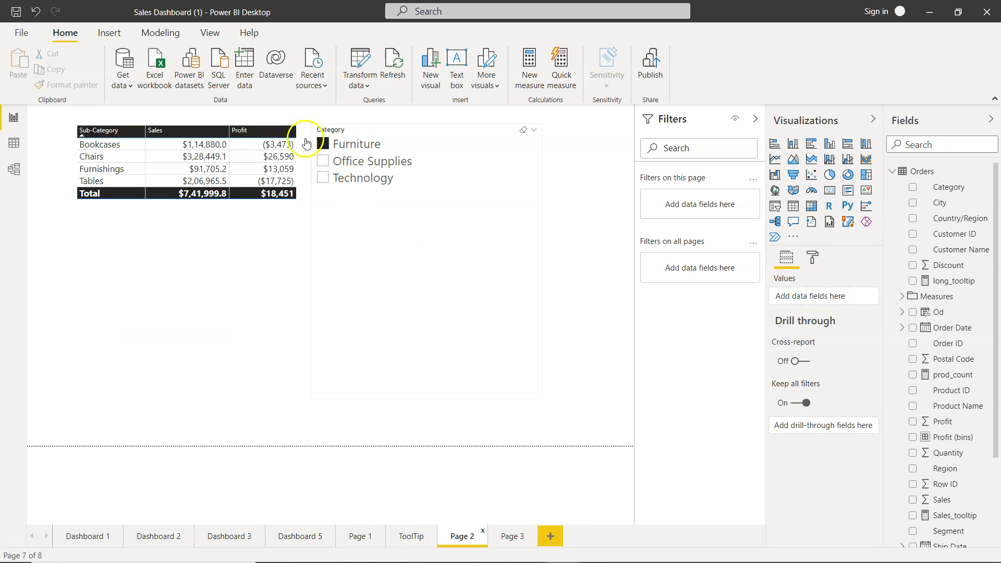
pyautogui.click(210, 33)
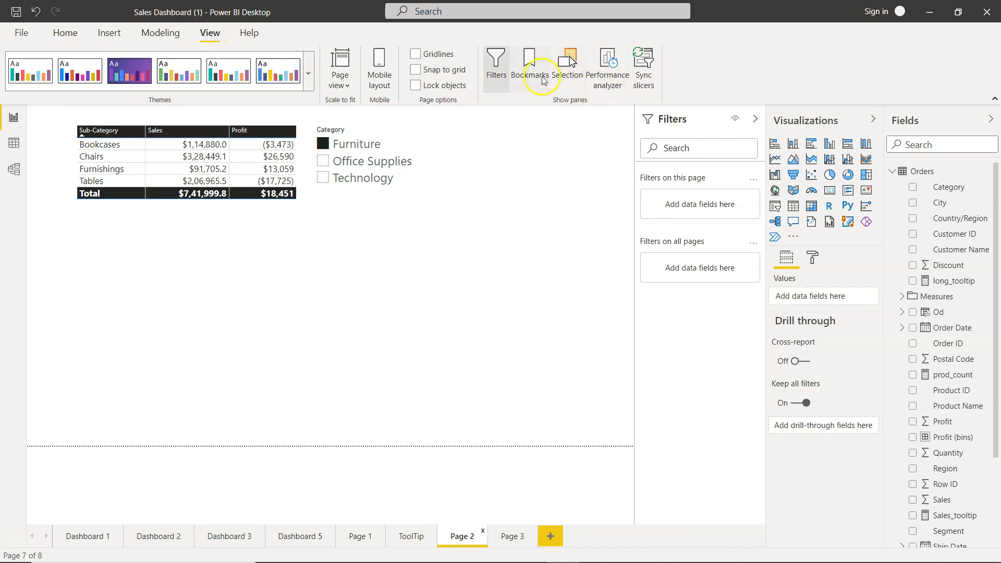
# Step: Sync the Category slicer to Page 3 with visibility on, then view Page 3
pyautogui.click(645, 72)
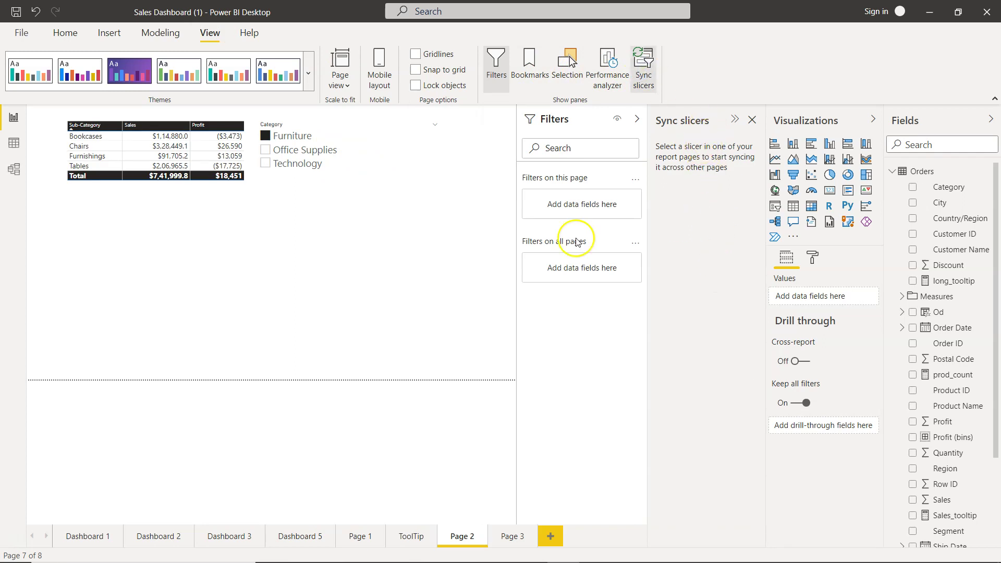
pyautogui.click(381, 192)
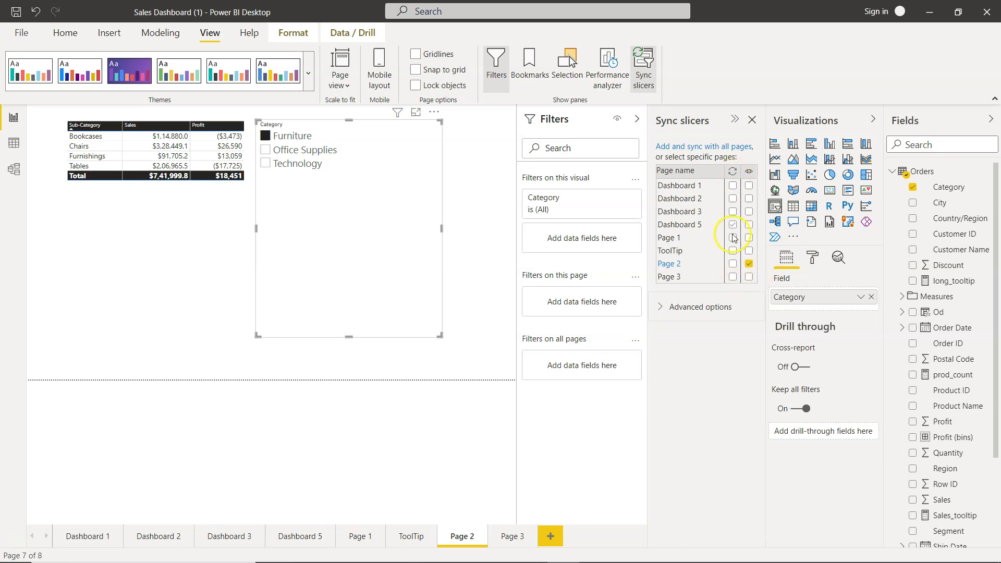
pyautogui.click(733, 278)
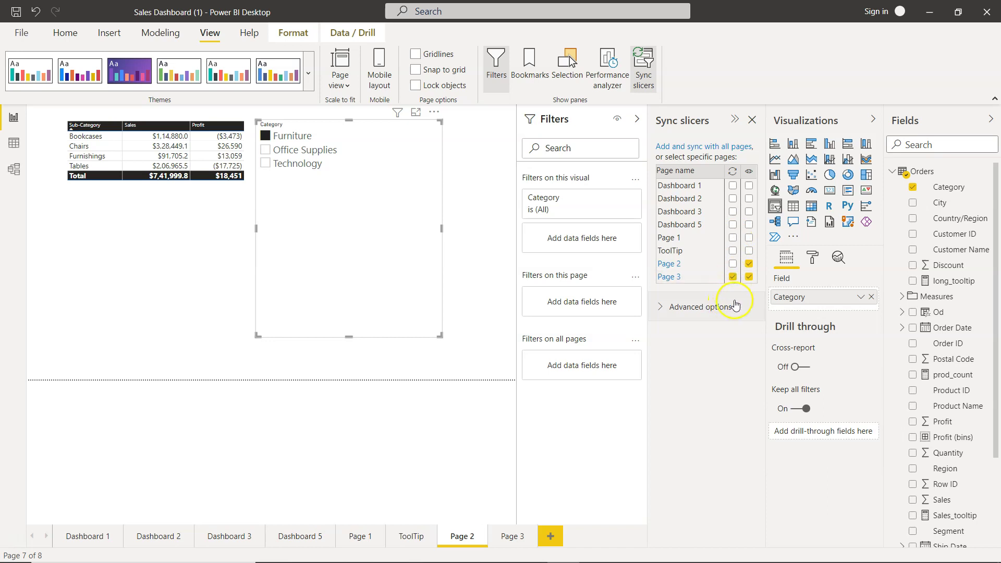
pyautogui.click(733, 281)
pyautogui.click(751, 279)
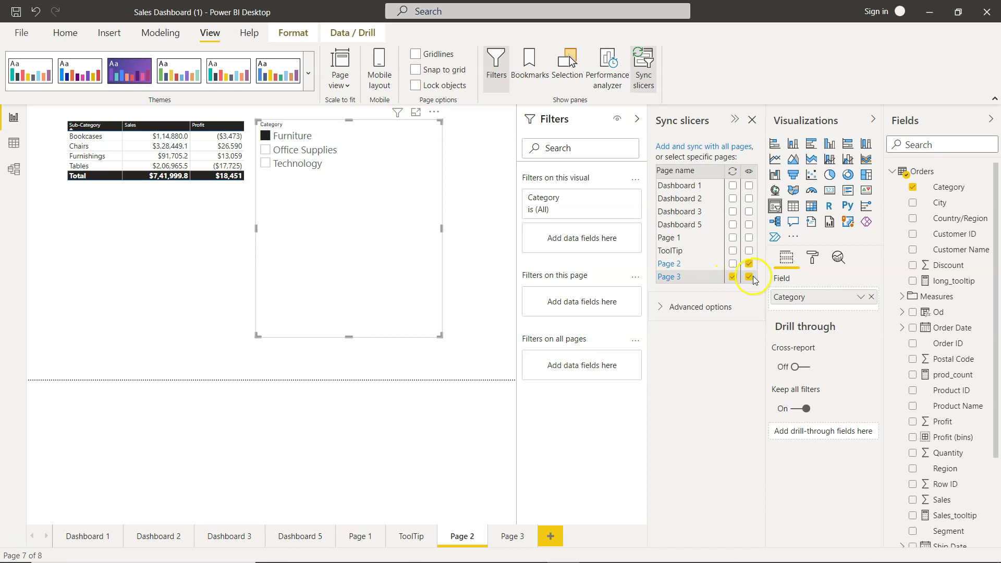
pyautogui.click(514, 536)
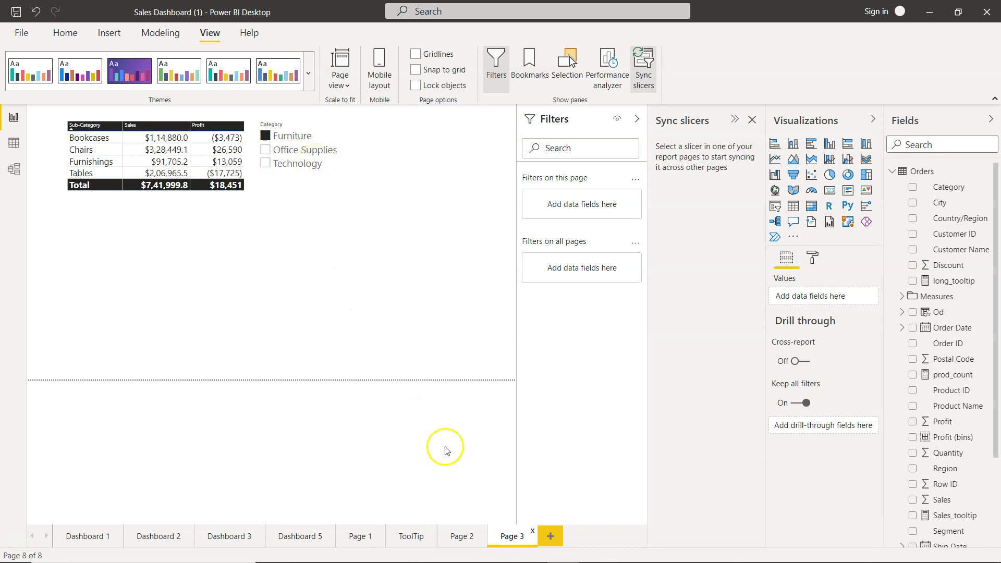
# Step: Select Office Supplies on Page 2 and compare with Page 3's slicer still on Furniture
pyautogui.click(463, 536)
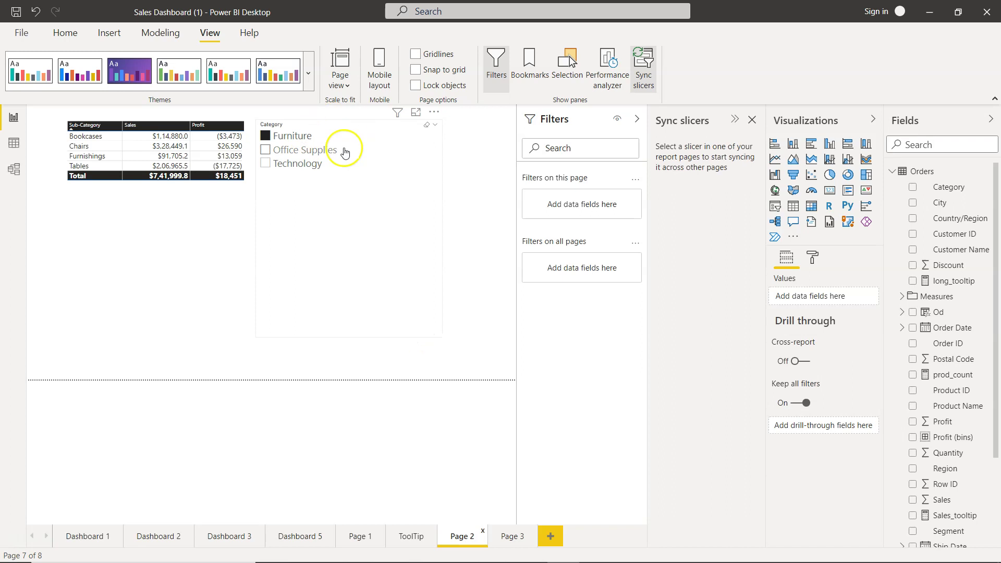
pyautogui.click(317, 152)
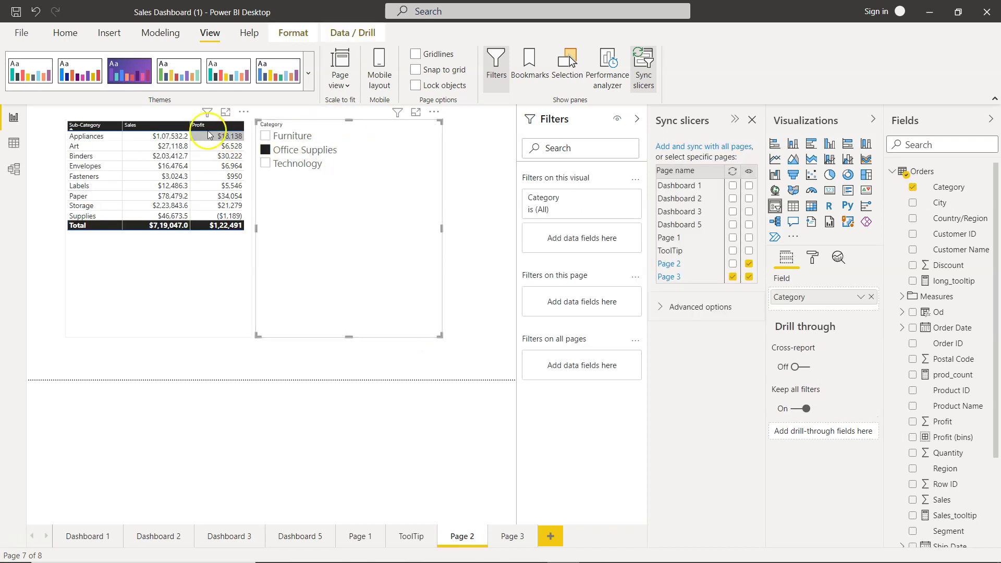
pyautogui.click(513, 537)
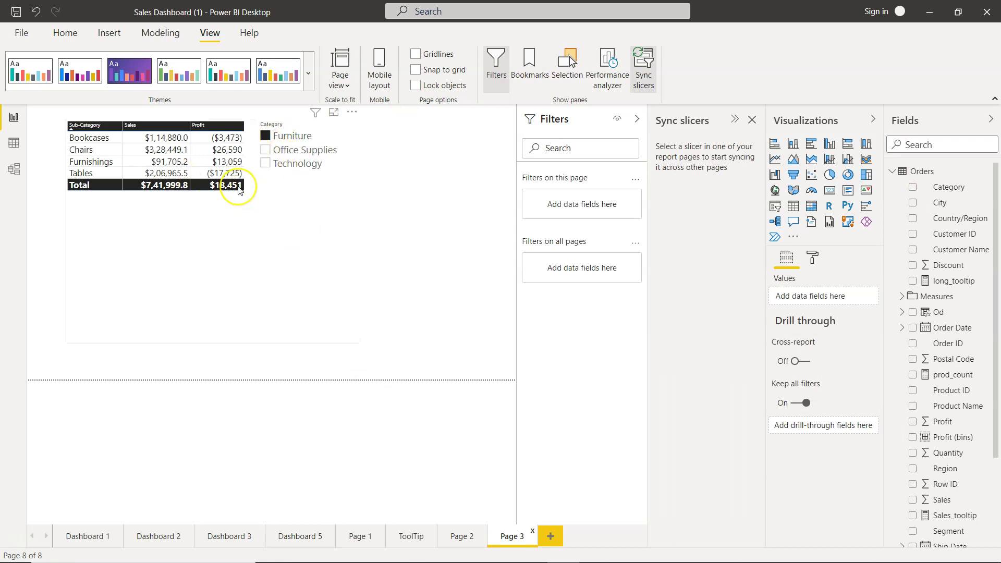
pyautogui.moveTo(239, 190)
pyautogui.click(327, 235)
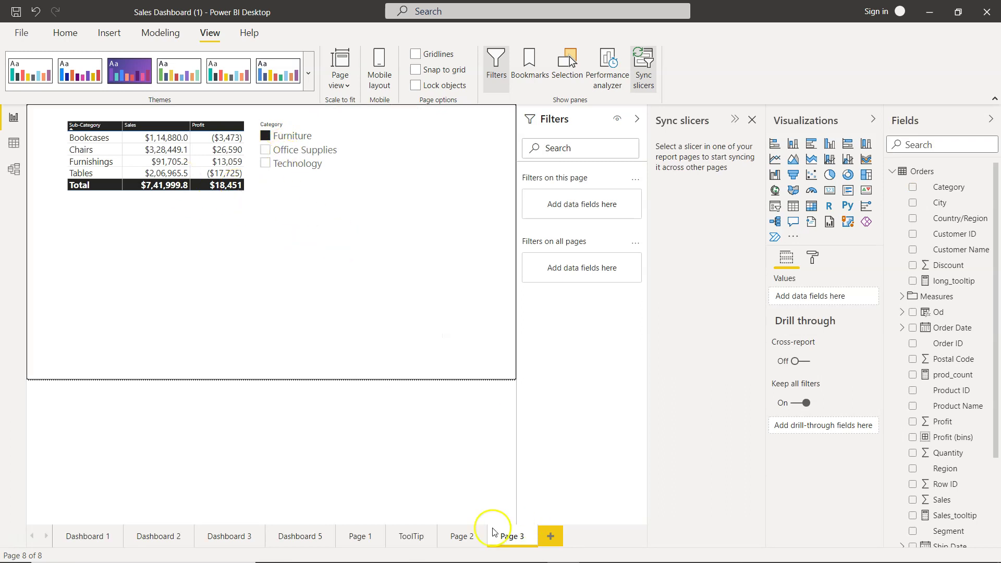
pyautogui.click(462, 536)
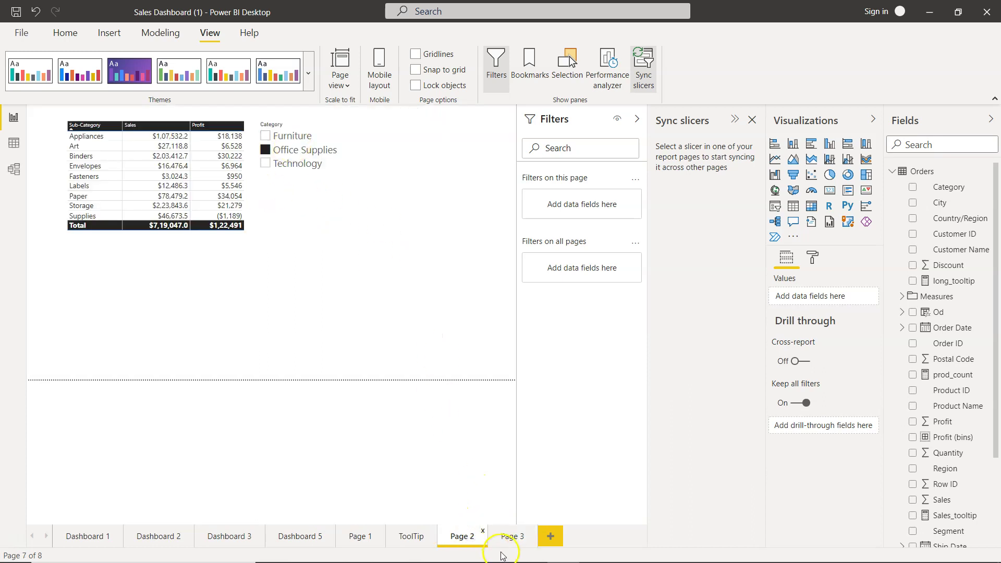
pyautogui.click(332, 189)
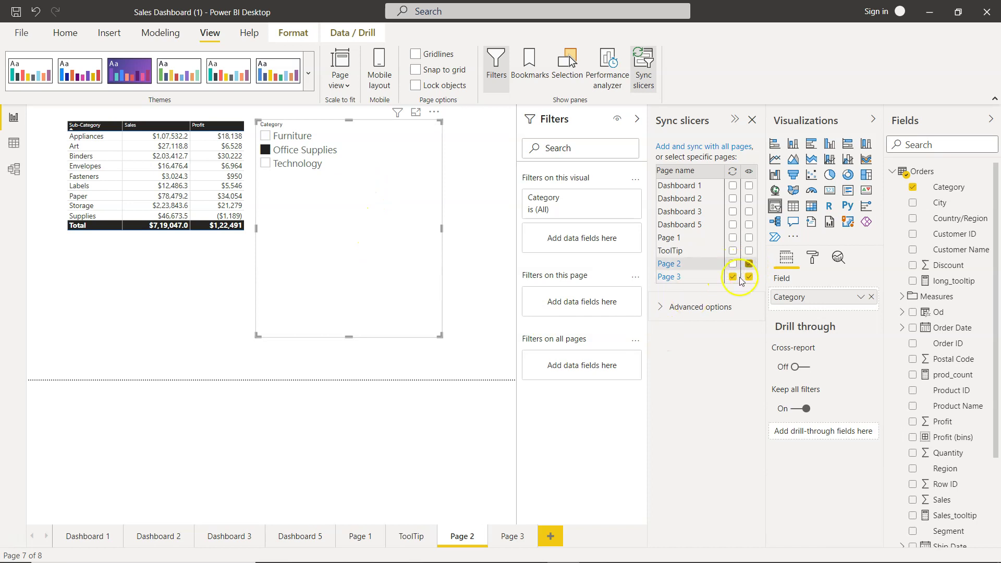
pyautogui.click(512, 536)
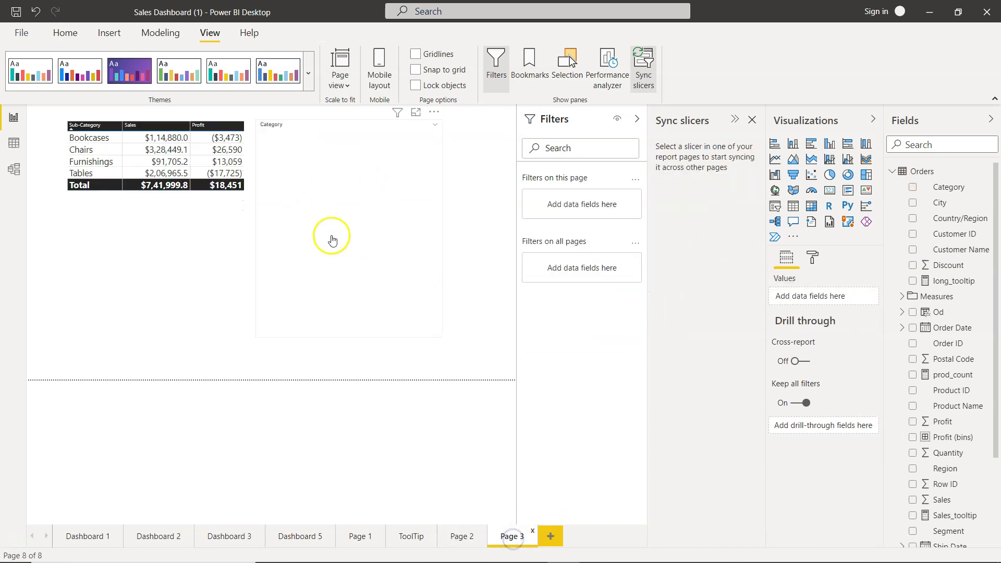
pyautogui.click(354, 230)
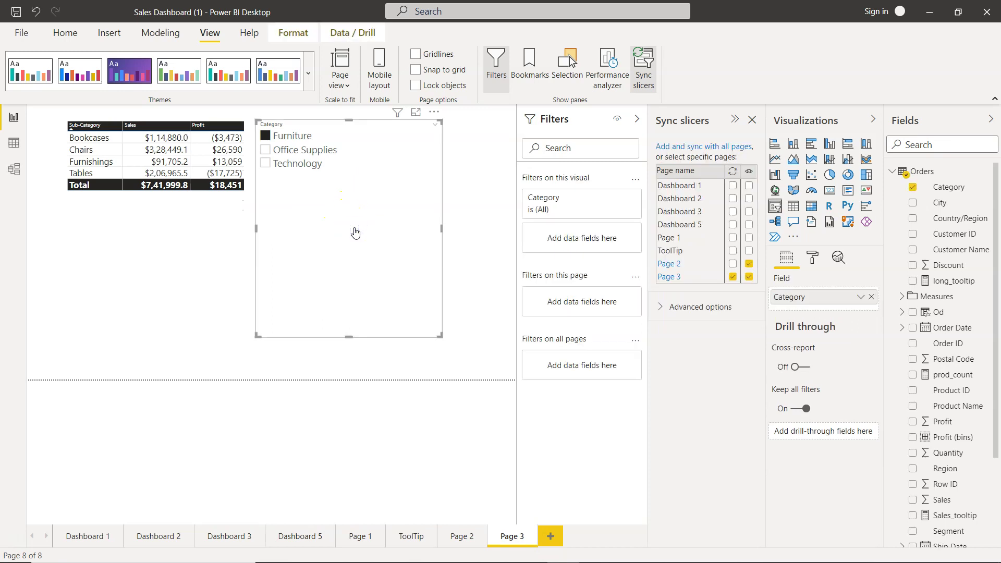
# Step: Add Page 2 to the sync group, test Technology on Page 3, then reset both to Furniture
pyautogui.click(733, 264)
pyautogui.click(328, 156)
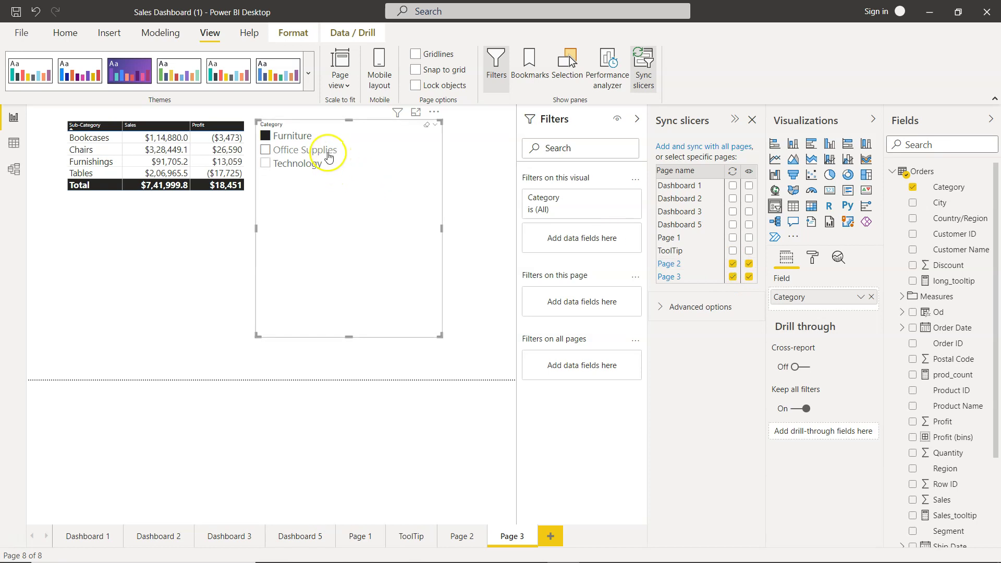
pyautogui.click(301, 165)
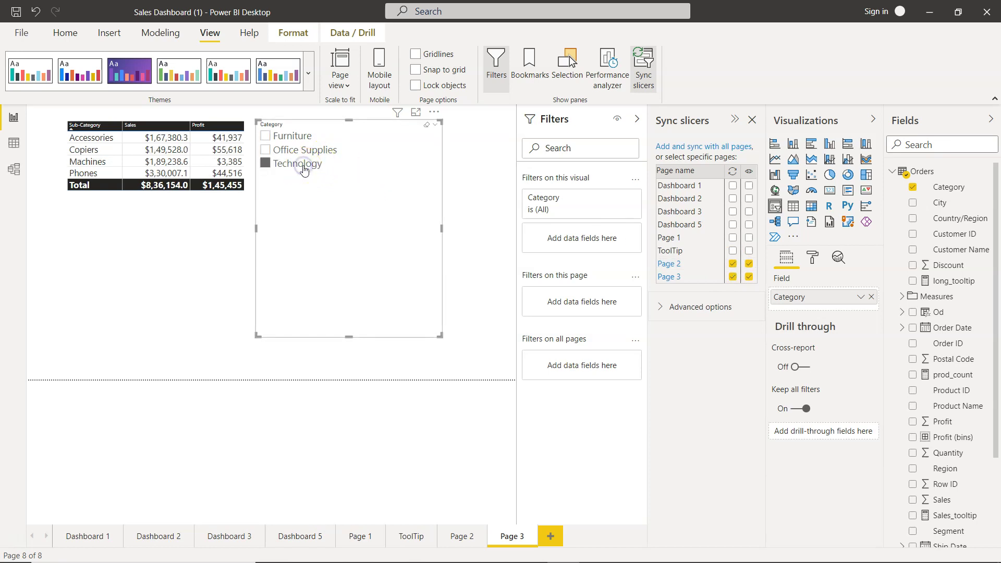
pyautogui.click(462, 535)
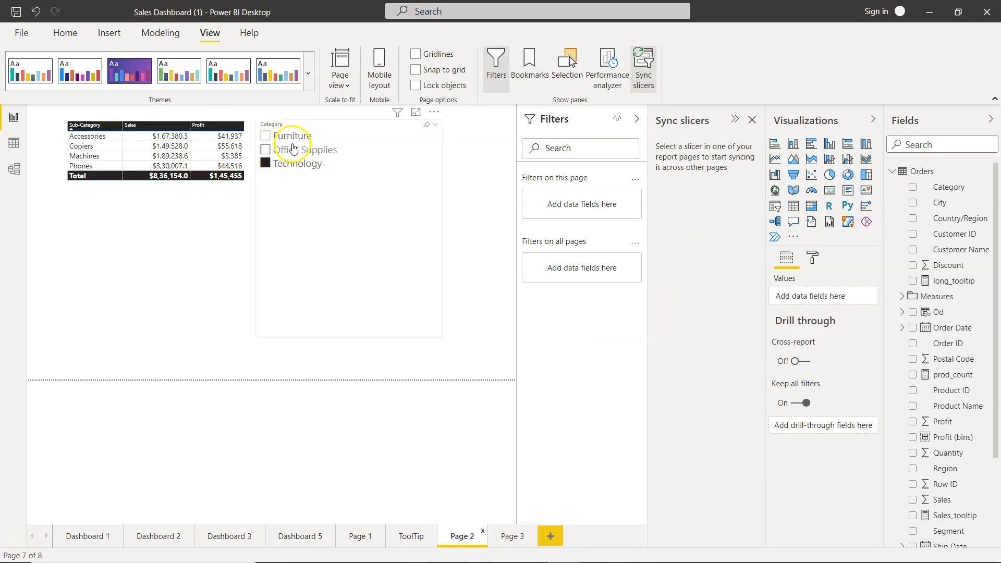
pyautogui.click(293, 139)
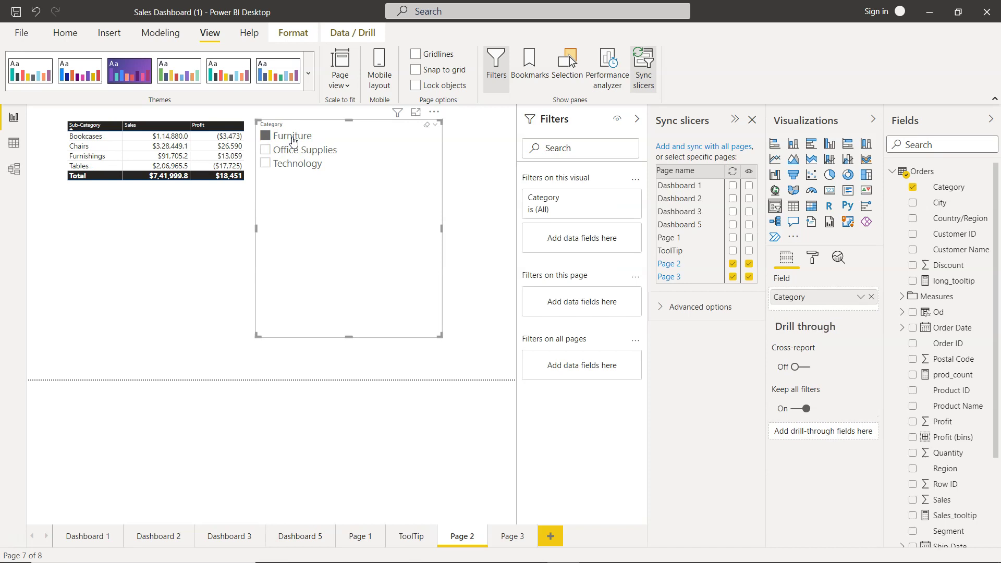
pyautogui.click(511, 536)
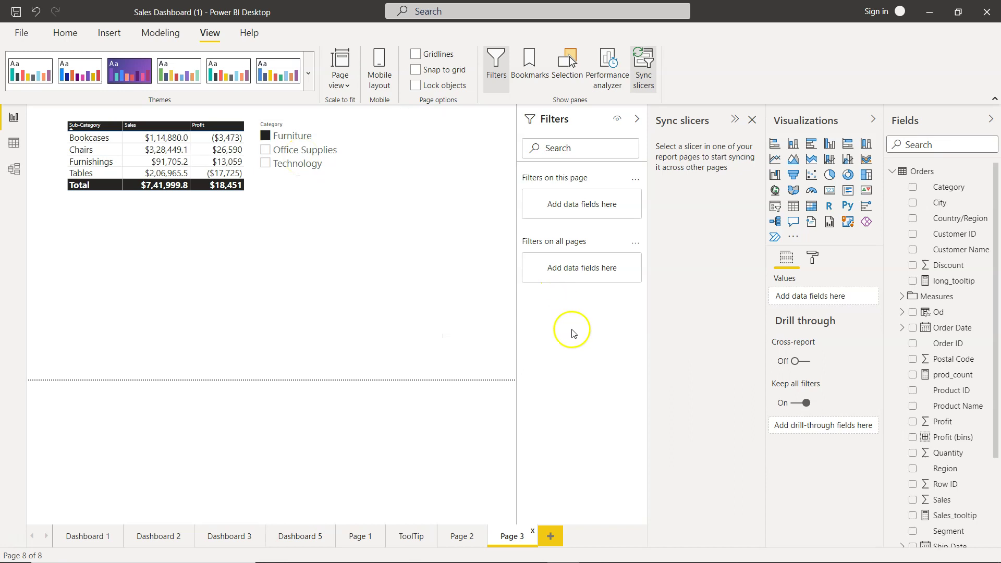
# Step: Select Page 3's Category slicer and untick its Page 3 visibility box in Sync slicers
pyautogui.click(416, 227)
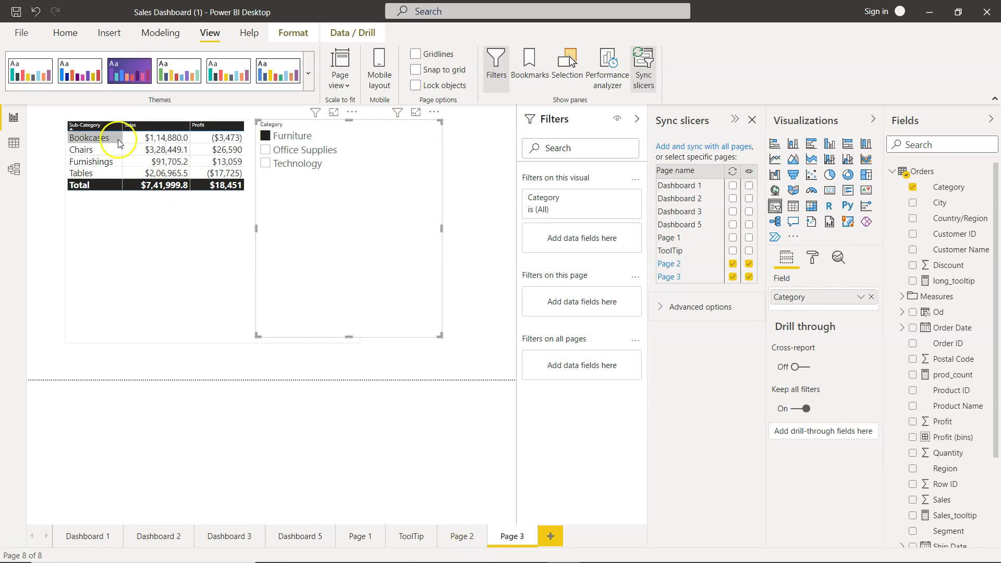
pyautogui.click(176, 181)
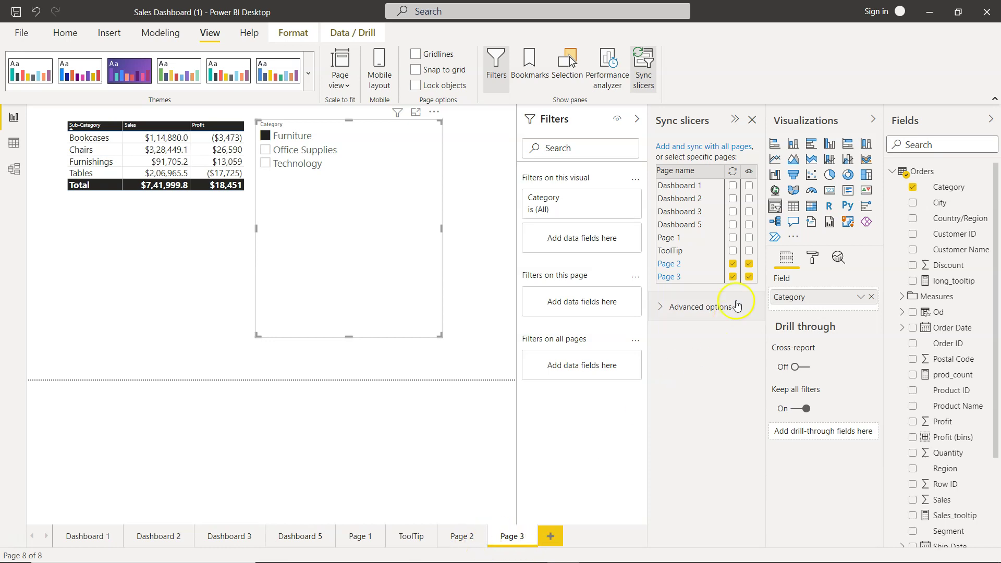
pyautogui.click(749, 277)
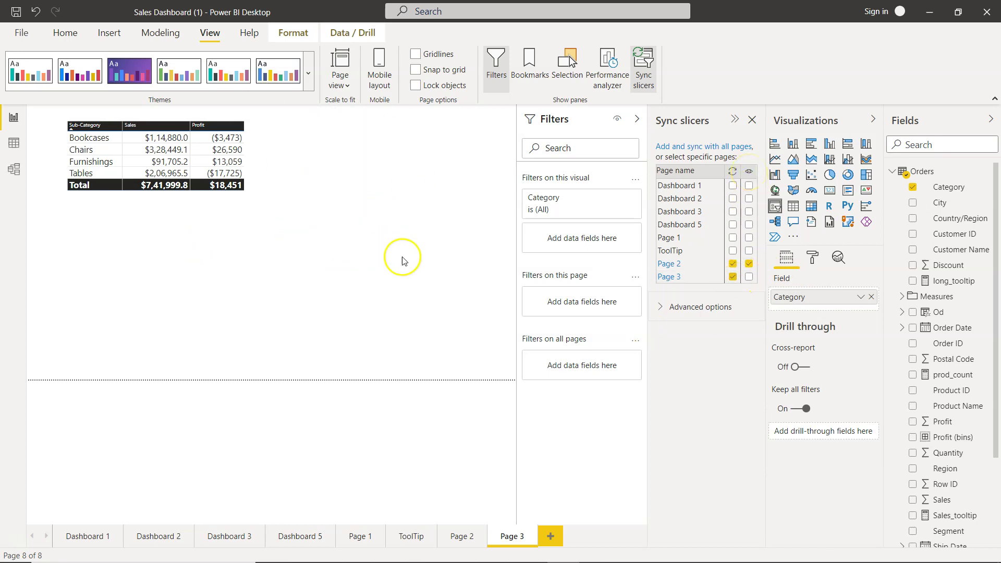
# Step: Choose Office Supplies in Page 2's slicer, check Page 3's table, then reselect Page 2's slicer
pyautogui.click(466, 544)
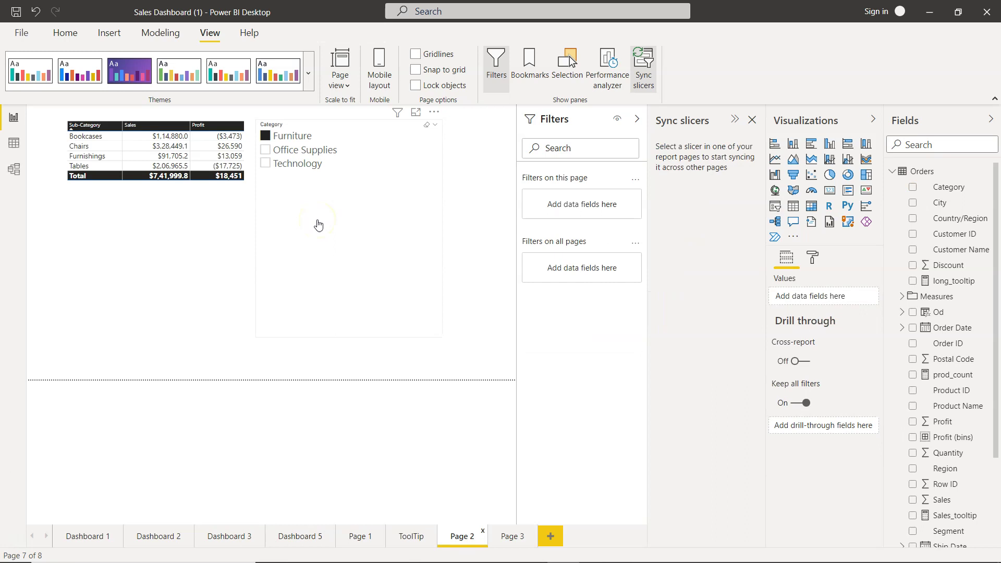
pyautogui.click(318, 224)
pyautogui.click(301, 151)
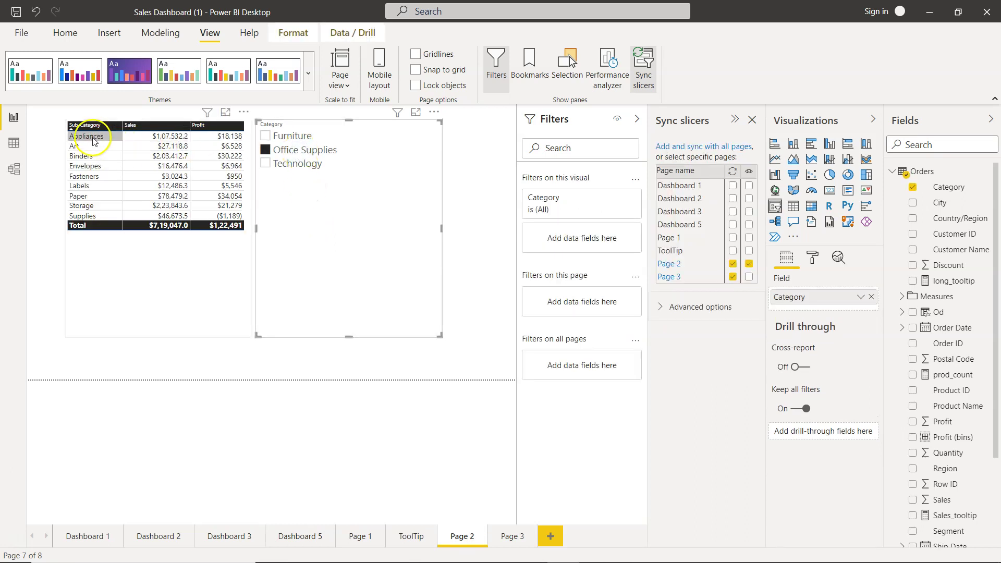
pyautogui.click(512, 536)
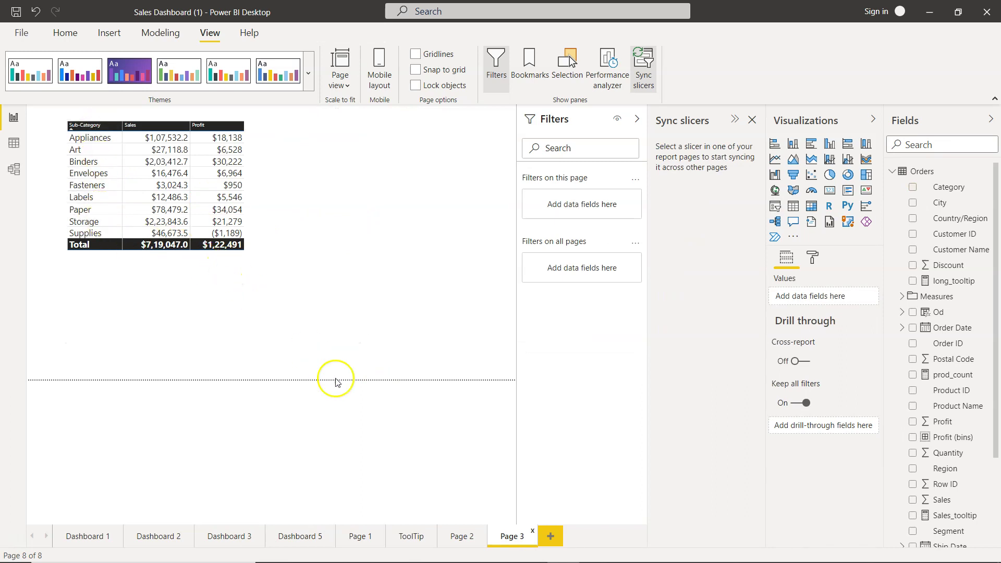
pyautogui.click(464, 541)
pyautogui.click(319, 208)
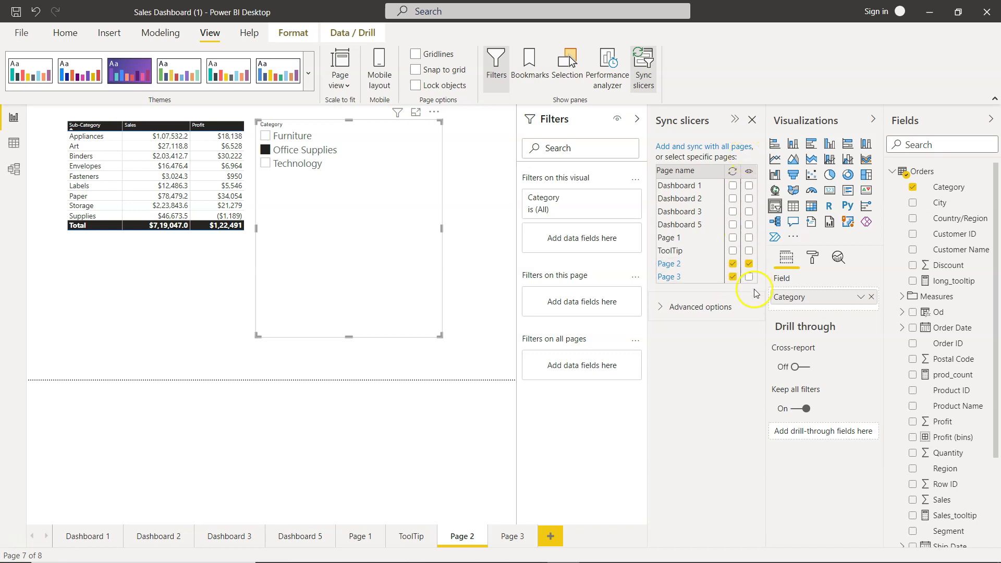
pyautogui.click(756, 306)
pyautogui.click(735, 264)
pyautogui.click(744, 267)
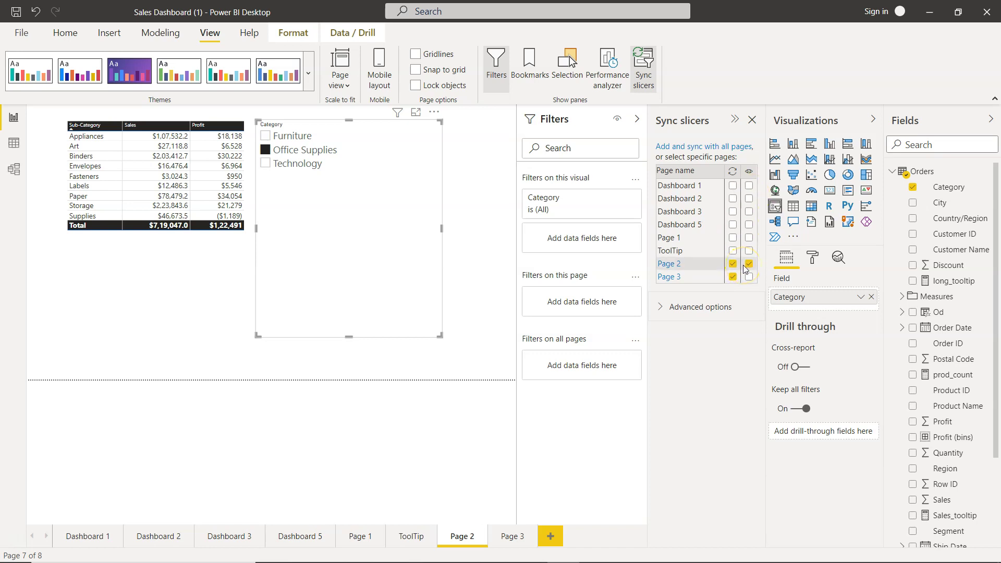